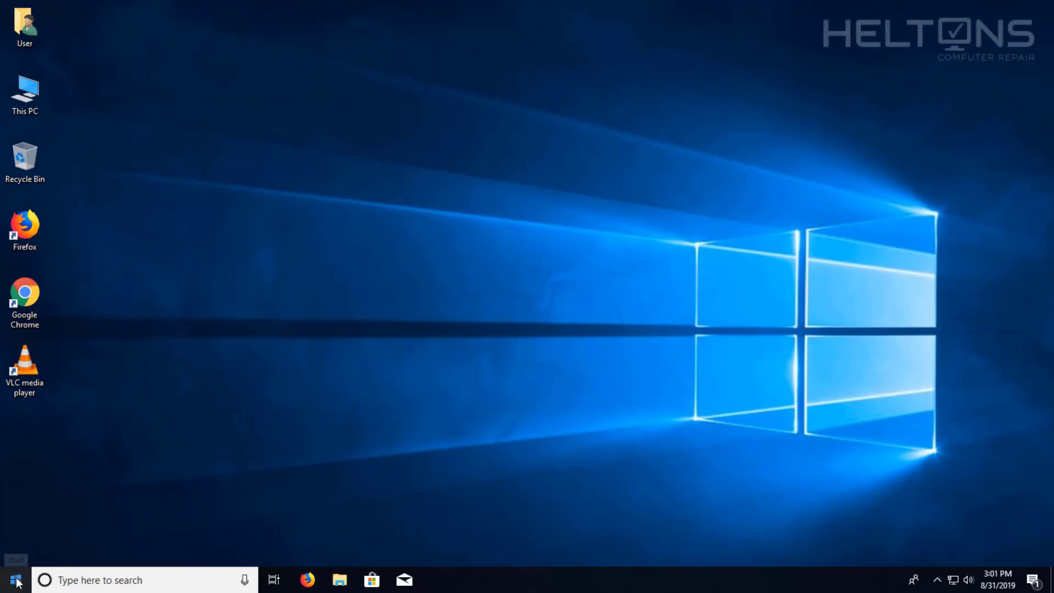
Step: In Settings' Apps & features, select VLC media player to reveal its Uninstall option
{"action": "left_click", "coordinate": [16, 586]}
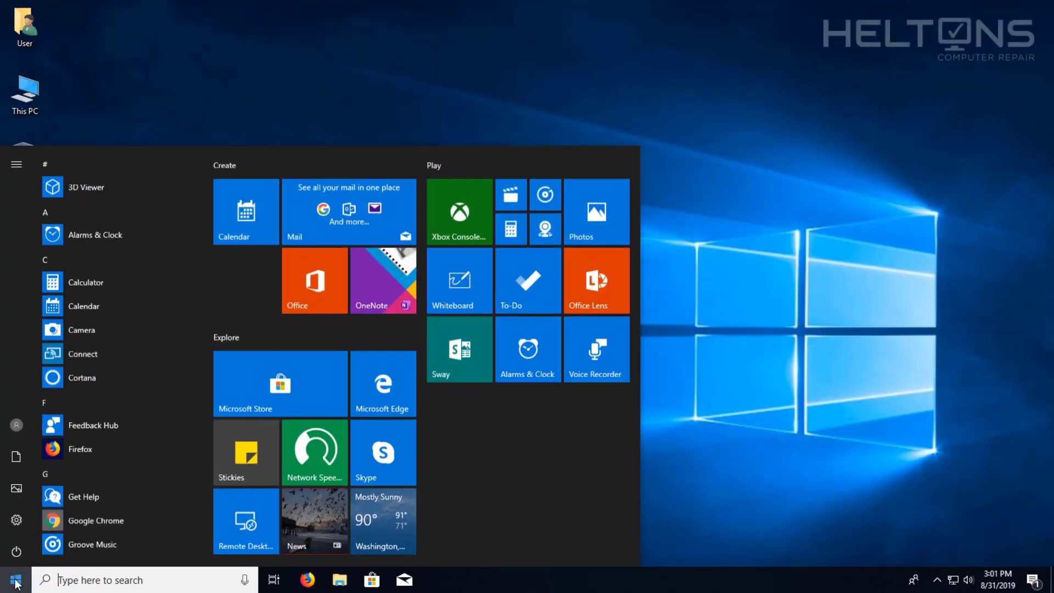
{"action": "left_click", "coordinate": [18, 521]}
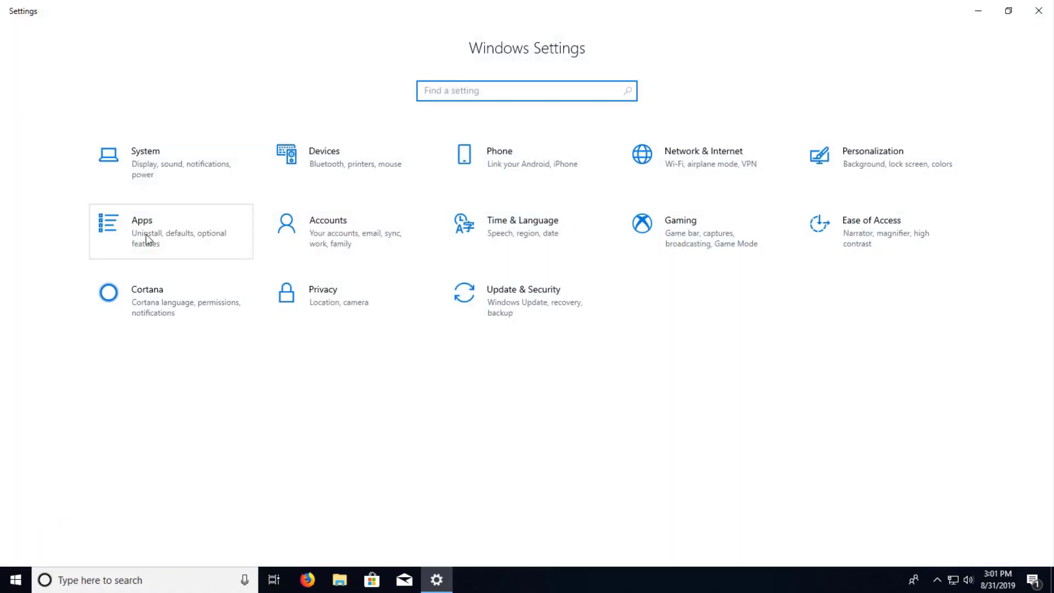
{"action": "left_click", "coordinate": [145, 237]}
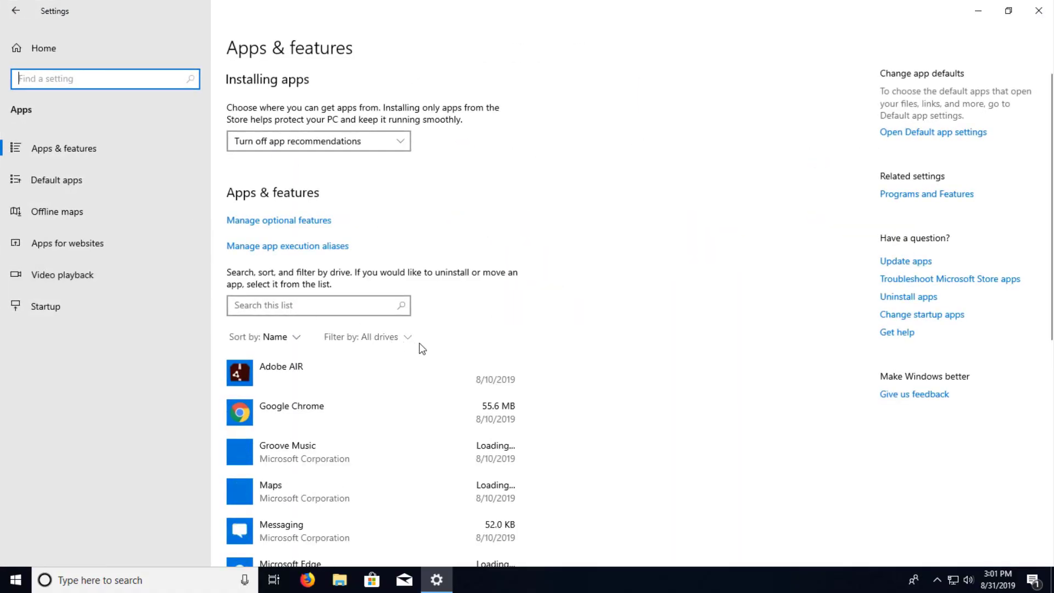
{"action": "scroll", "coordinate": [457, 344], "scroll_direction": "down", "scroll_amount": 2}
{"action": "scroll", "coordinate": [457, 338], "scroll_direction": "down", "scroll_amount": 3}
{"action": "scroll", "coordinate": [458, 339], "scroll_direction": "down", "scroll_amount": 5}
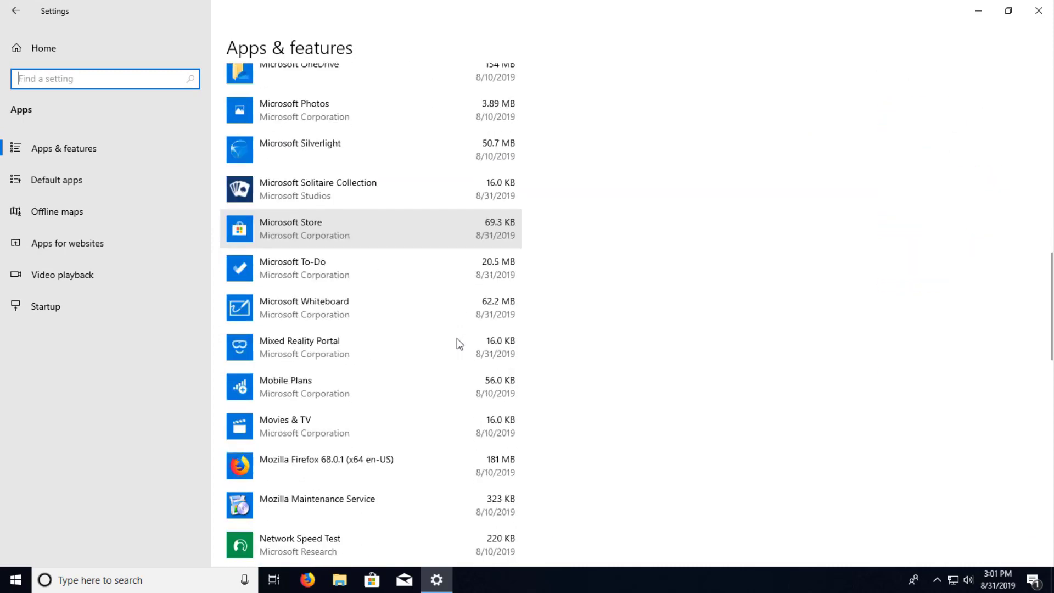
{"action": "scroll", "coordinate": [458, 338], "scroll_direction": "down", "scroll_amount": 4}
{"action": "scroll", "coordinate": [458, 339], "scroll_direction": "down", "scroll_amount": 5}
{"action": "scroll", "coordinate": [457, 339], "scroll_direction": "down", "scroll_amount": 5}
{"action": "scroll", "coordinate": [445, 327], "scroll_direction": "up", "scroll_amount": 2}
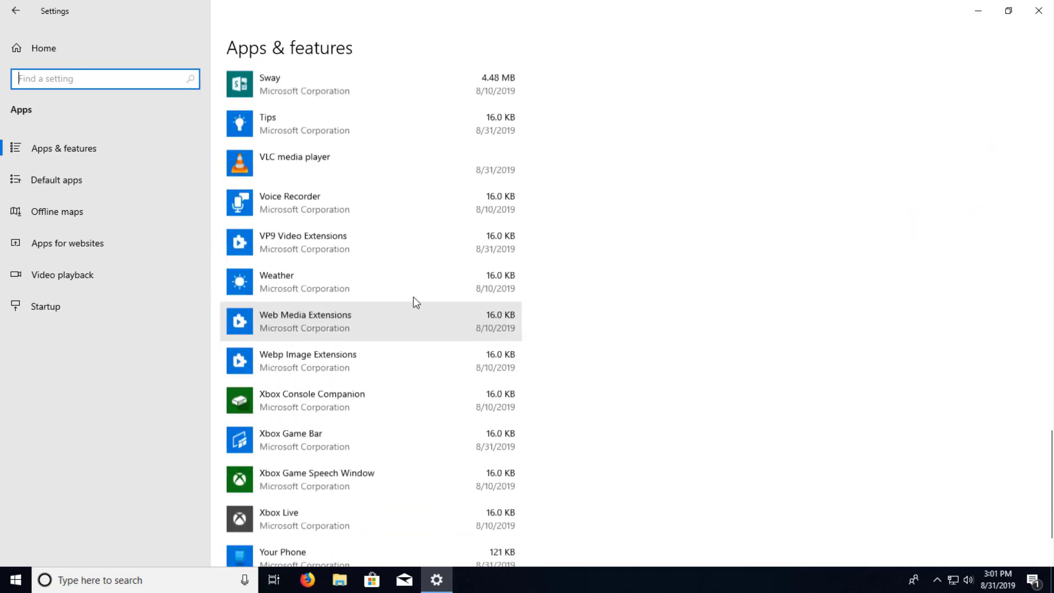
{"action": "scroll", "coordinate": [415, 302], "scroll_direction": "up", "scroll_amount": 2}
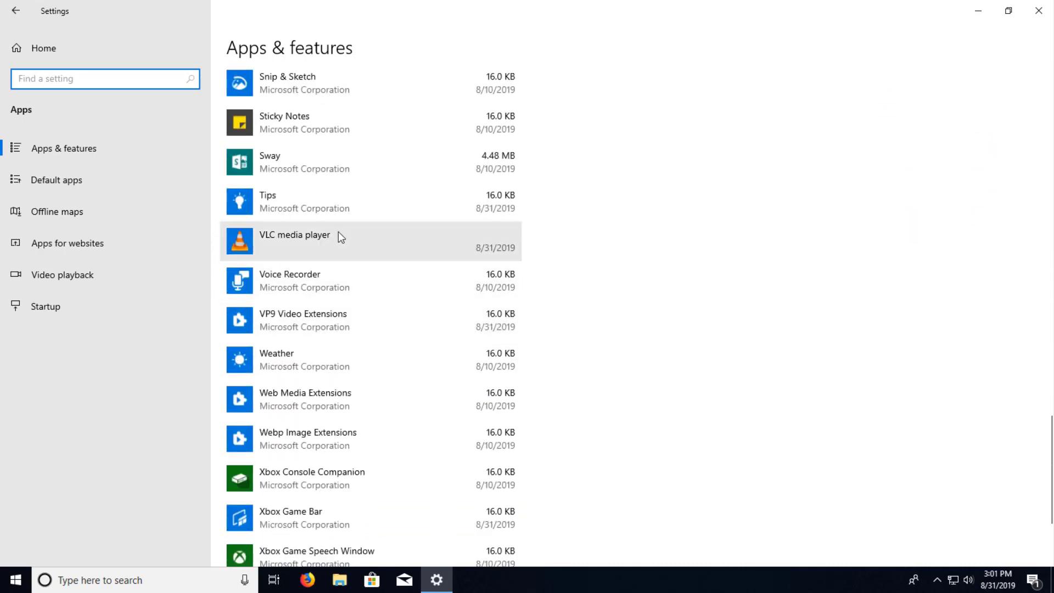
{"action": "left_click", "coordinate": [365, 247]}
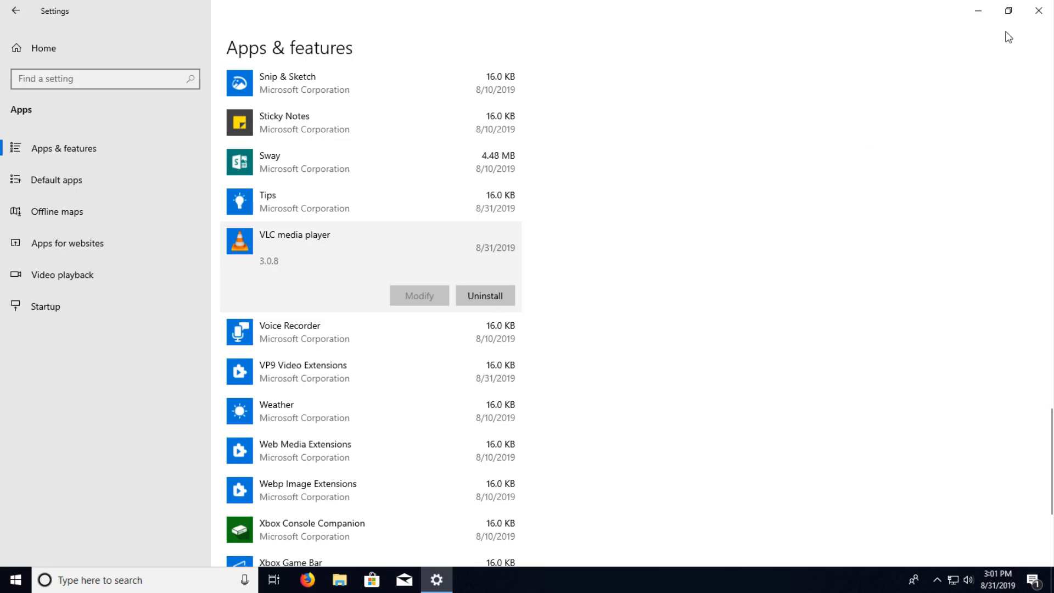
Step: Close Settings, open Control Panel from search, and switch View by to Large icons, then back to Category
{"action": "left_click", "coordinate": [1039, 11]}
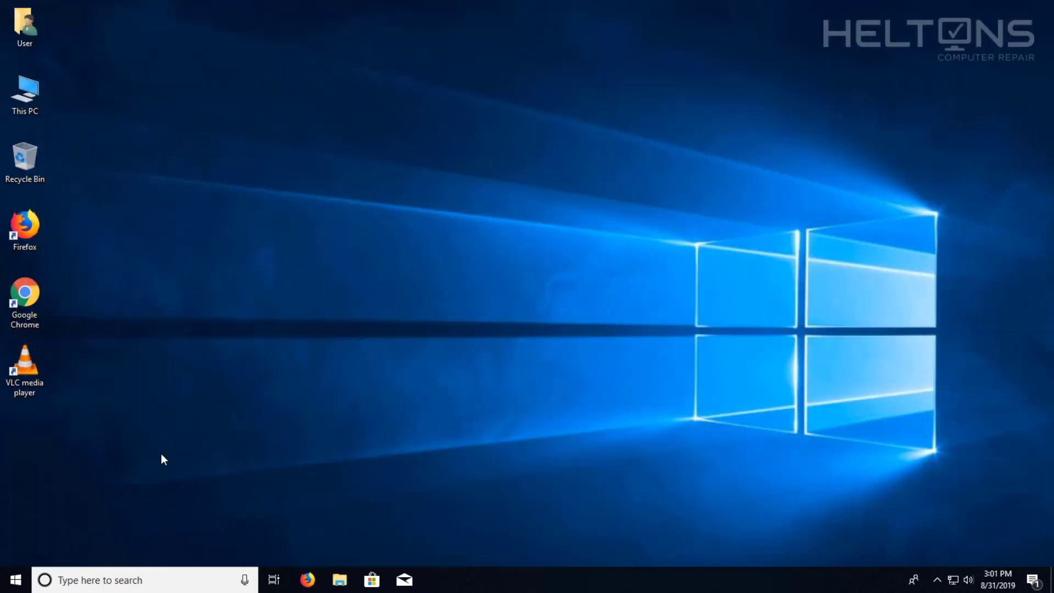
{"action": "left_click", "coordinate": [74, 580]}
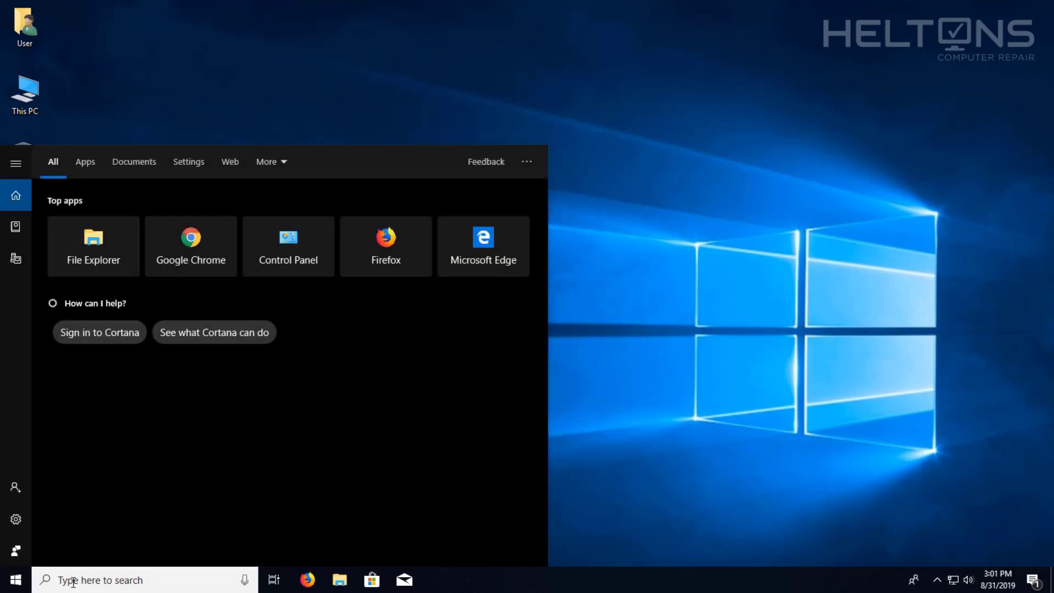
{"action": "type", "text": "control"}
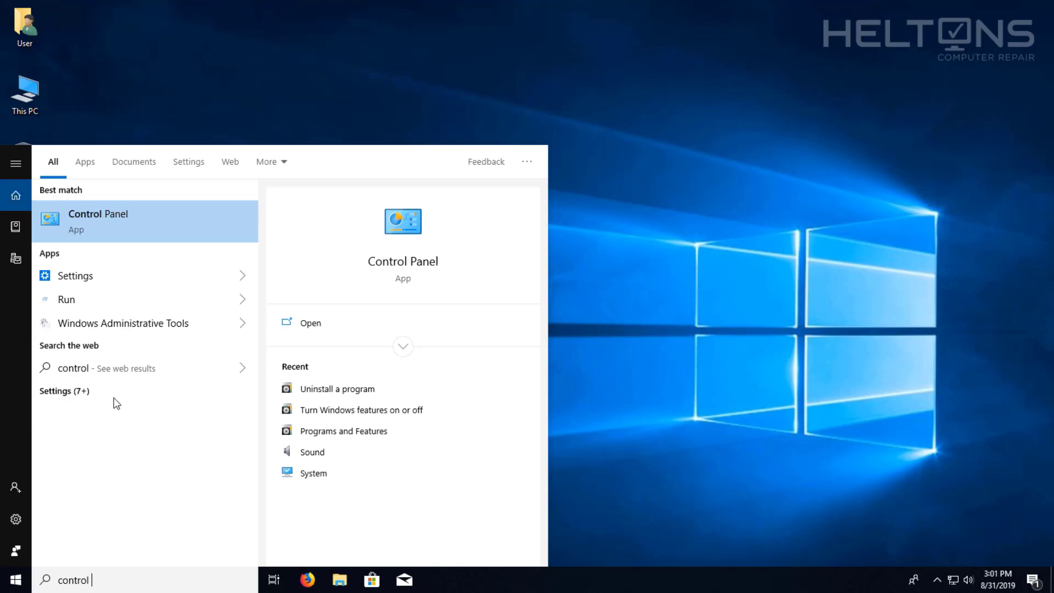
{"action": "left_click", "coordinate": [104, 226]}
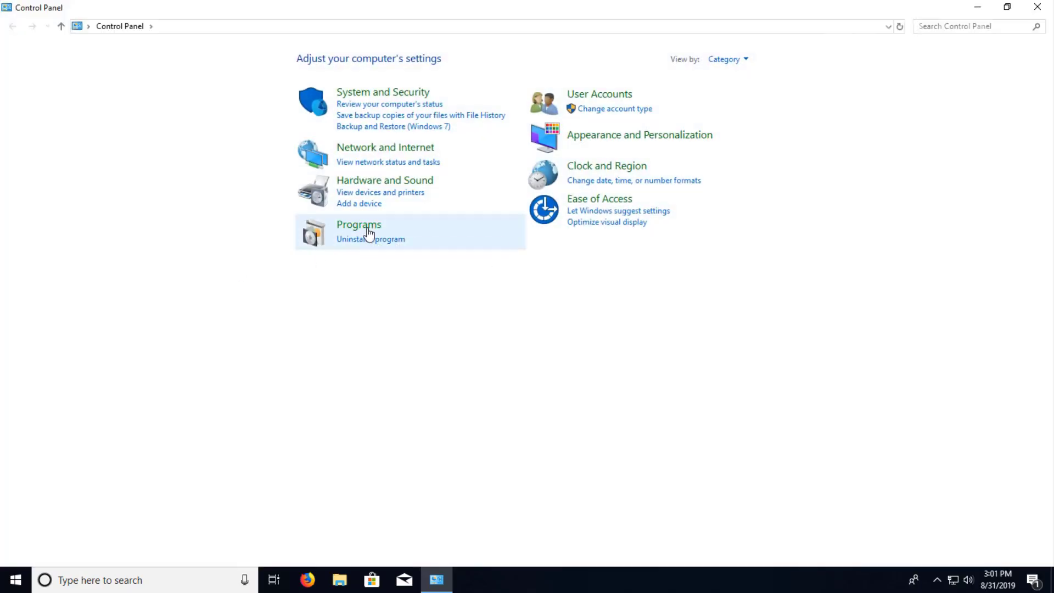
{"action": "left_click", "coordinate": [724, 60]}
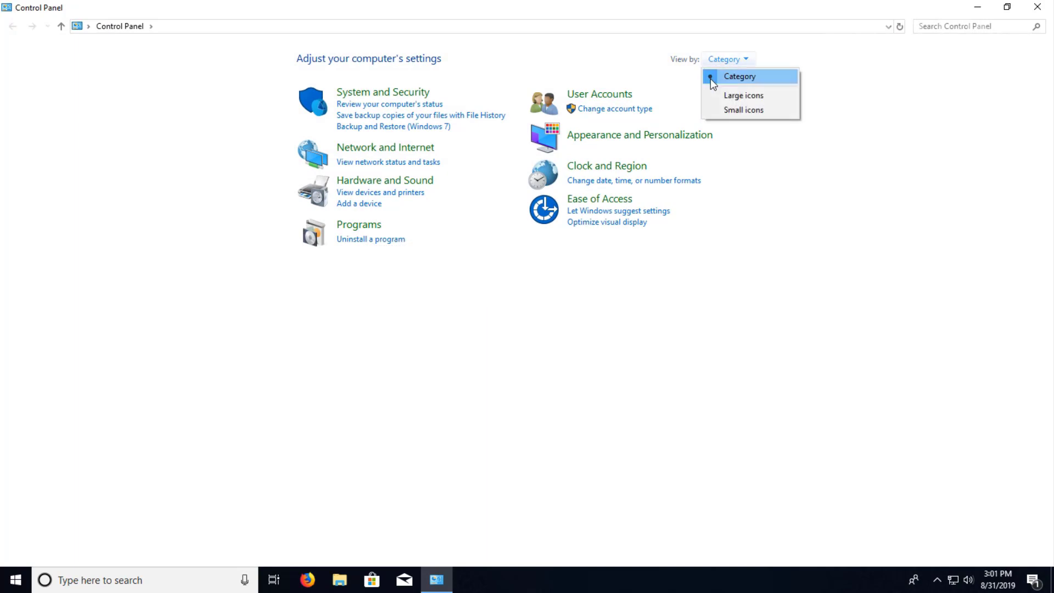
{"action": "left_click", "coordinate": [719, 95]}
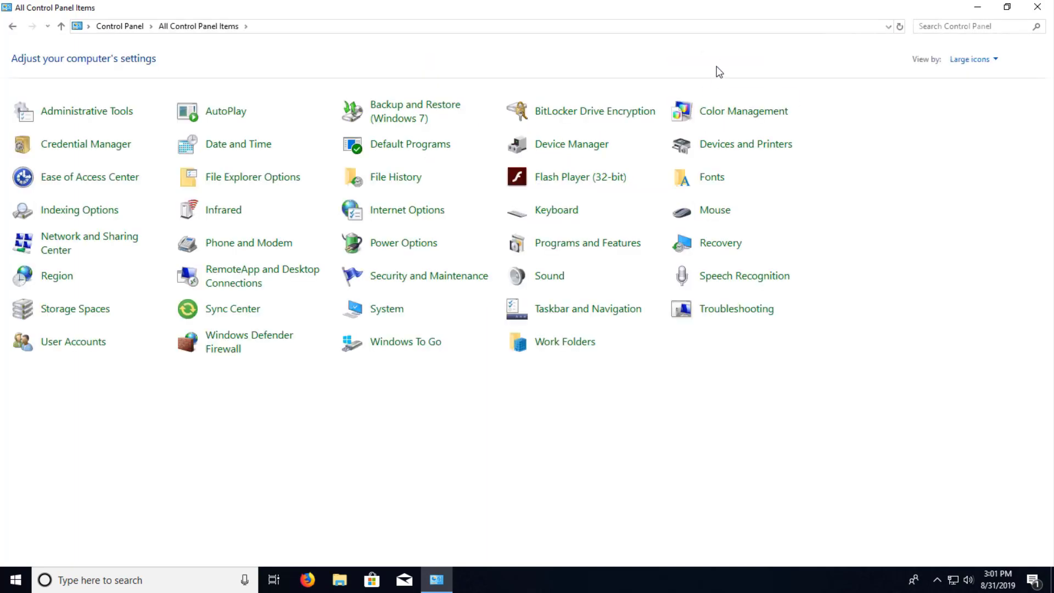
{"action": "left_click", "coordinate": [968, 61]}
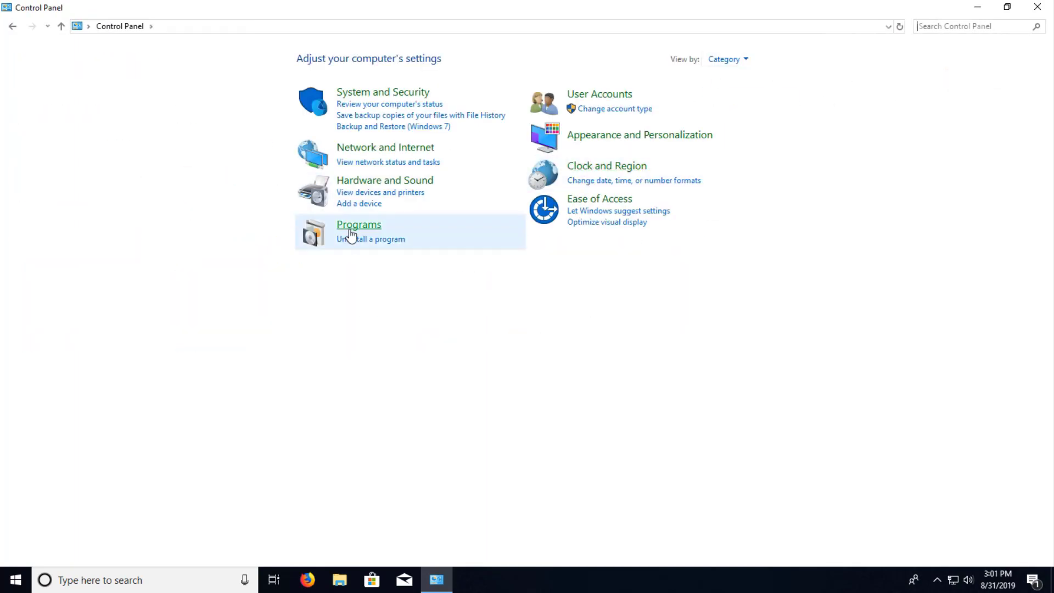
Step: Open 'Uninstall a program' under Programs and select VLC media player in the list
{"action": "left_click", "coordinate": [355, 229]}
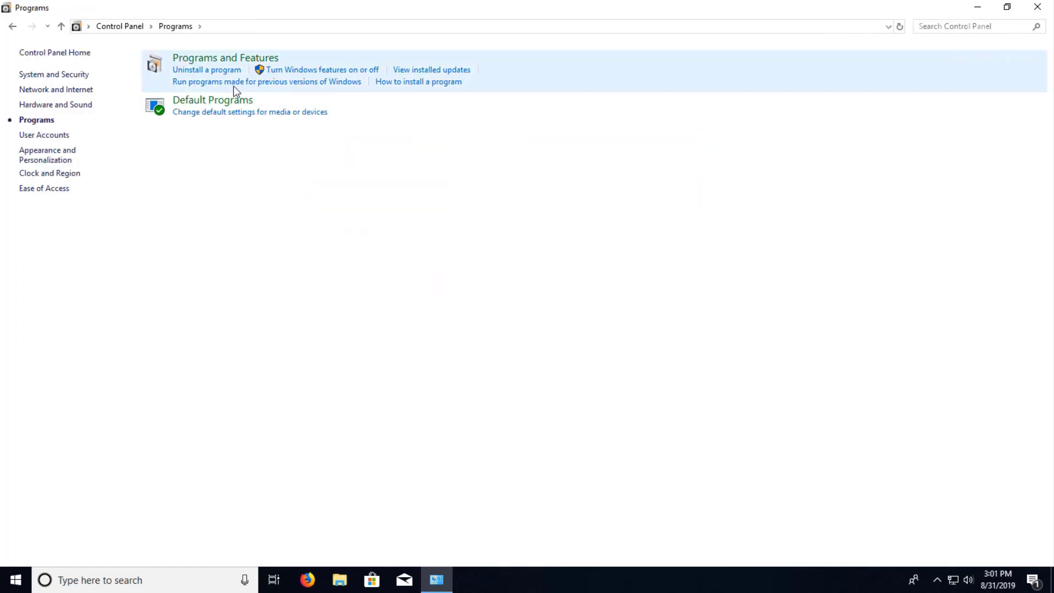
{"action": "left_click", "coordinate": [218, 72]}
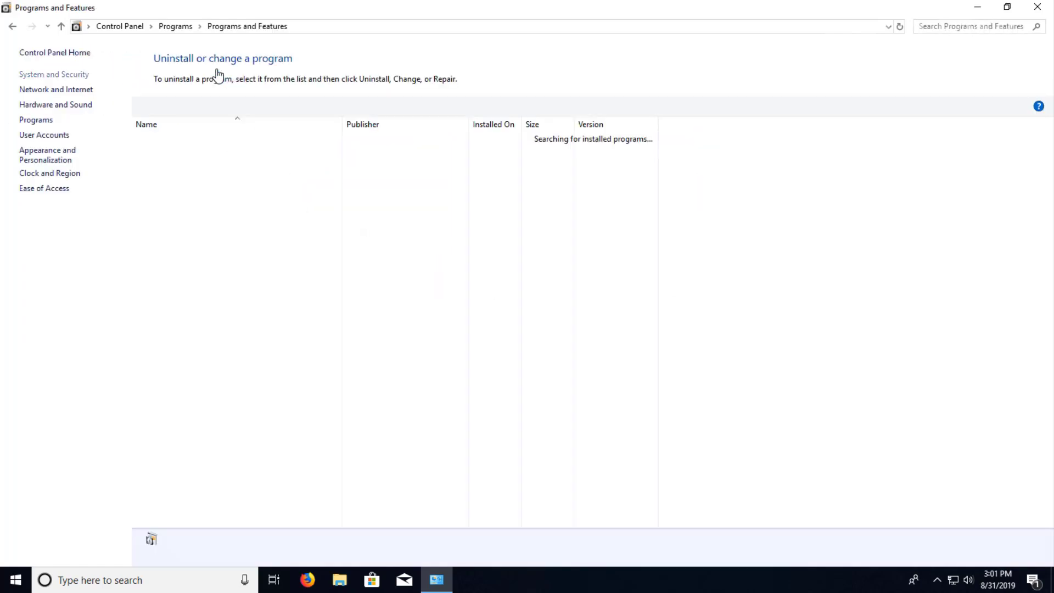
{"action": "left_click", "coordinate": [13, 26]}
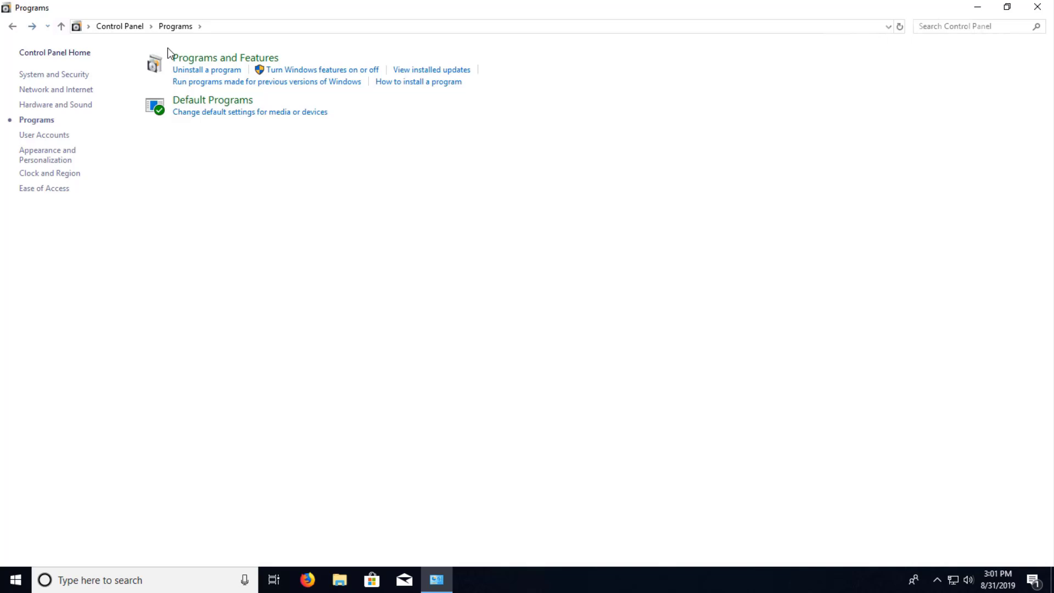
{"action": "left_click", "coordinate": [188, 67]}
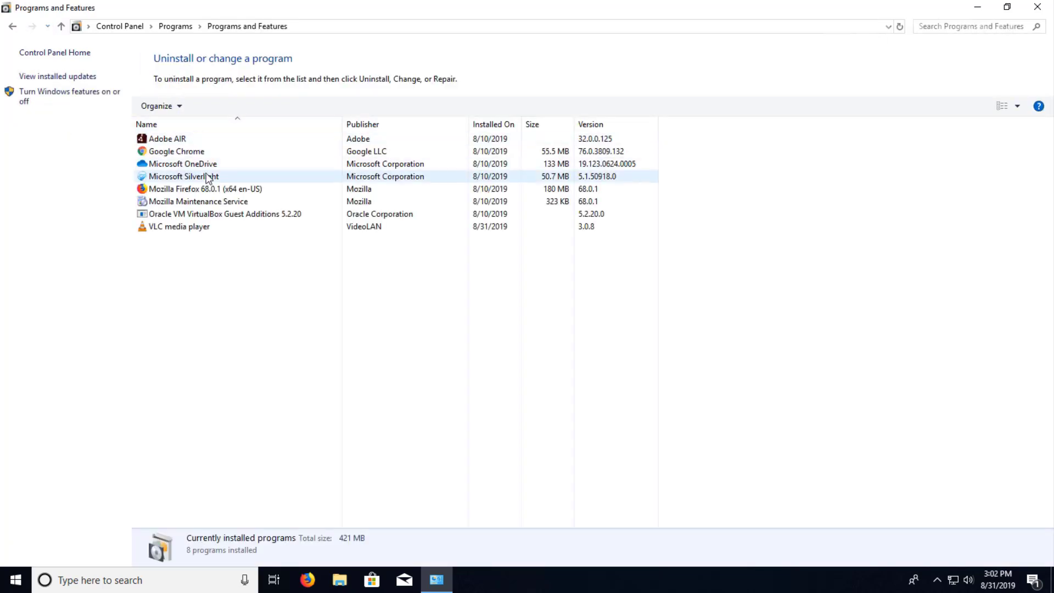
{"action": "left_click", "coordinate": [207, 230]}
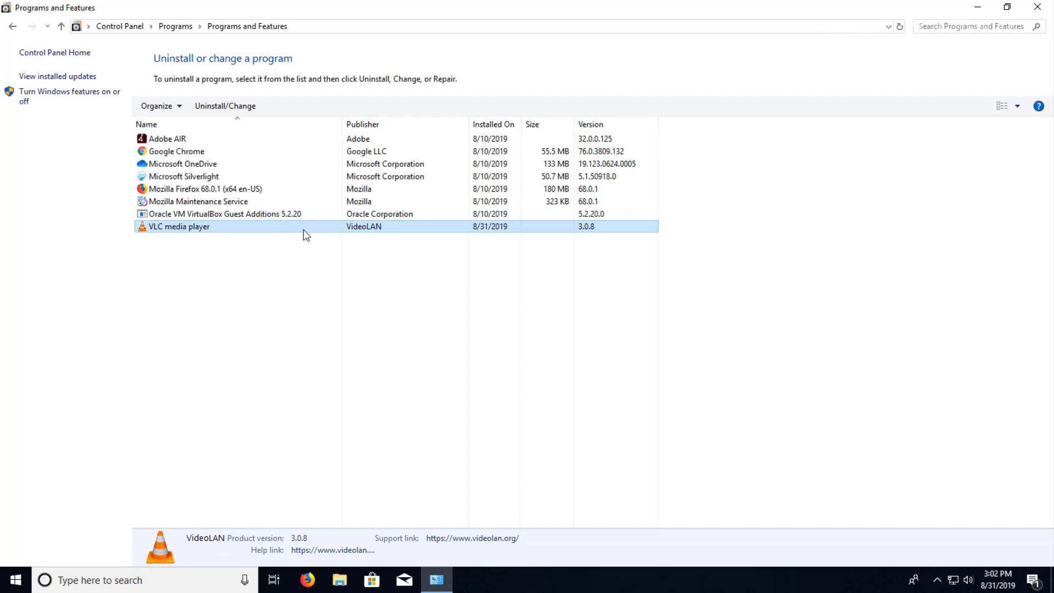
Step: Uninstall VLC media player after approving the UAC prompt, including its preferences and cache
{"action": "double_click", "coordinate": [304, 230]}
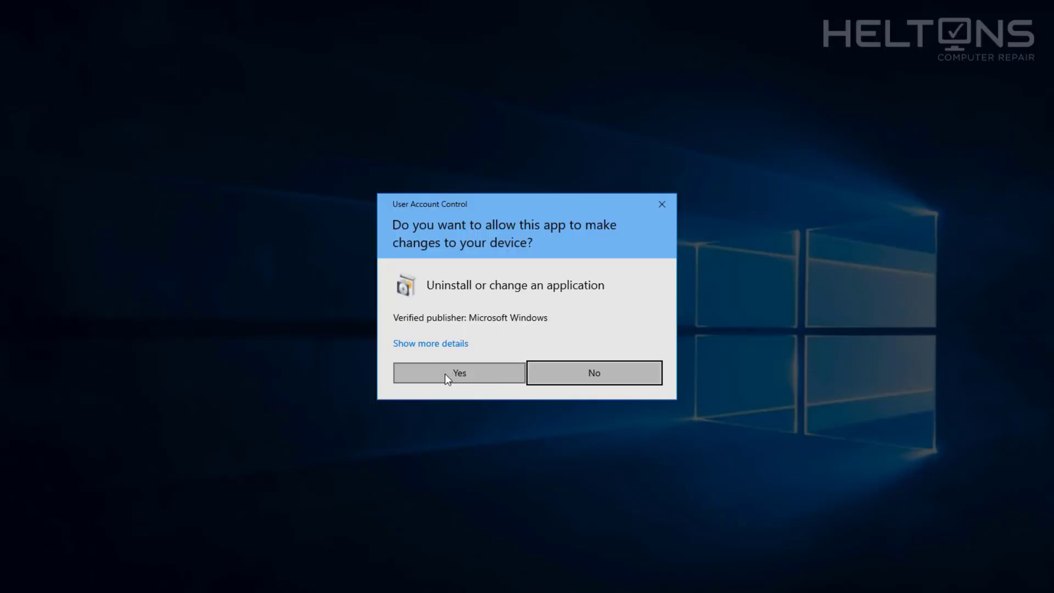
{"action": "left_click", "coordinate": [445, 375]}
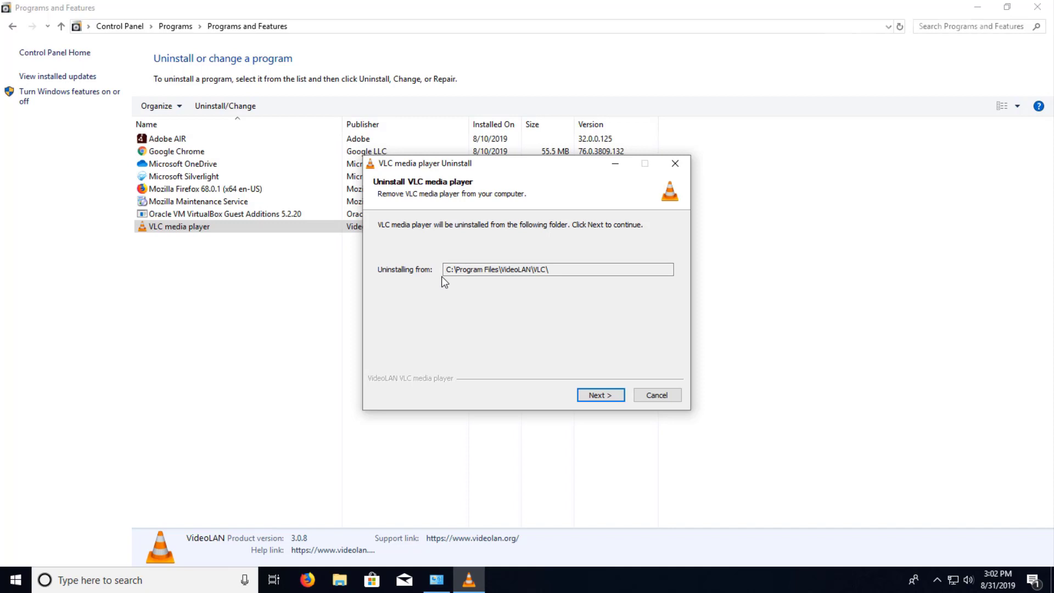
{"action": "left_click", "coordinate": [598, 395]}
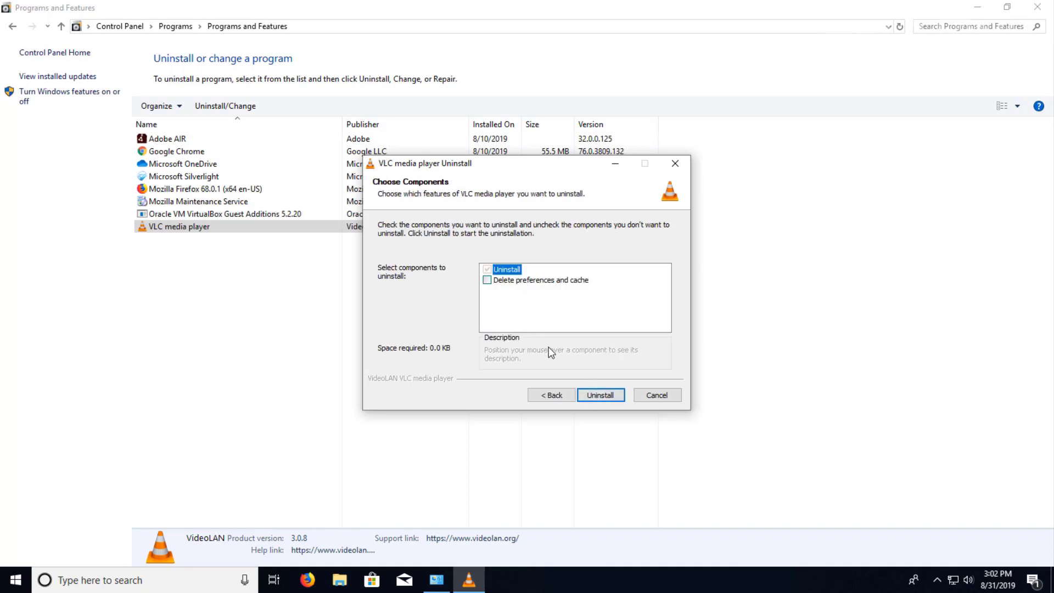
{"action": "mouse_move", "coordinate": [488, 280]}
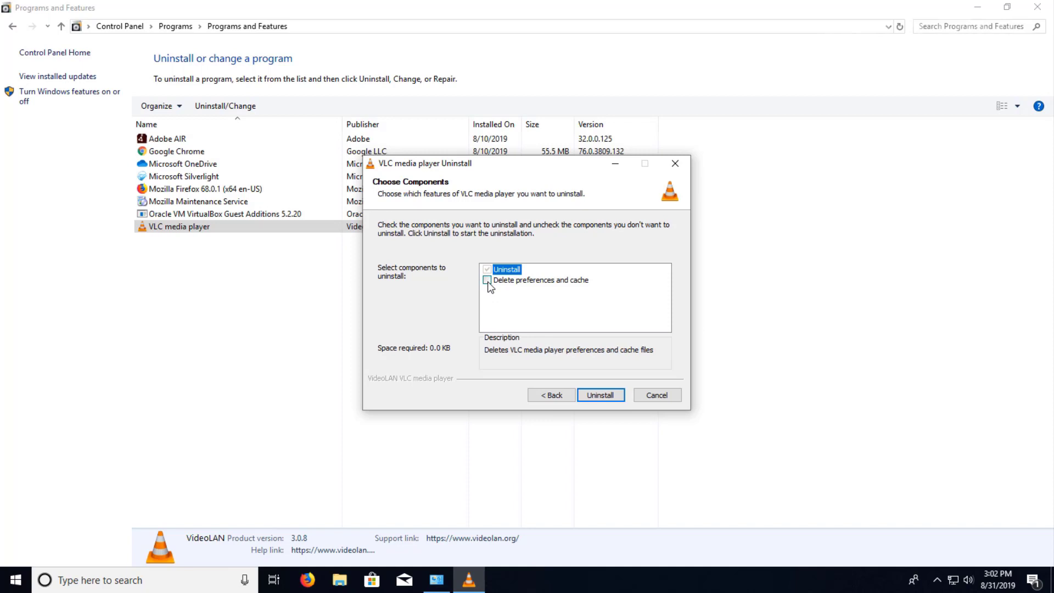
{"action": "left_click", "coordinate": [488, 281]}
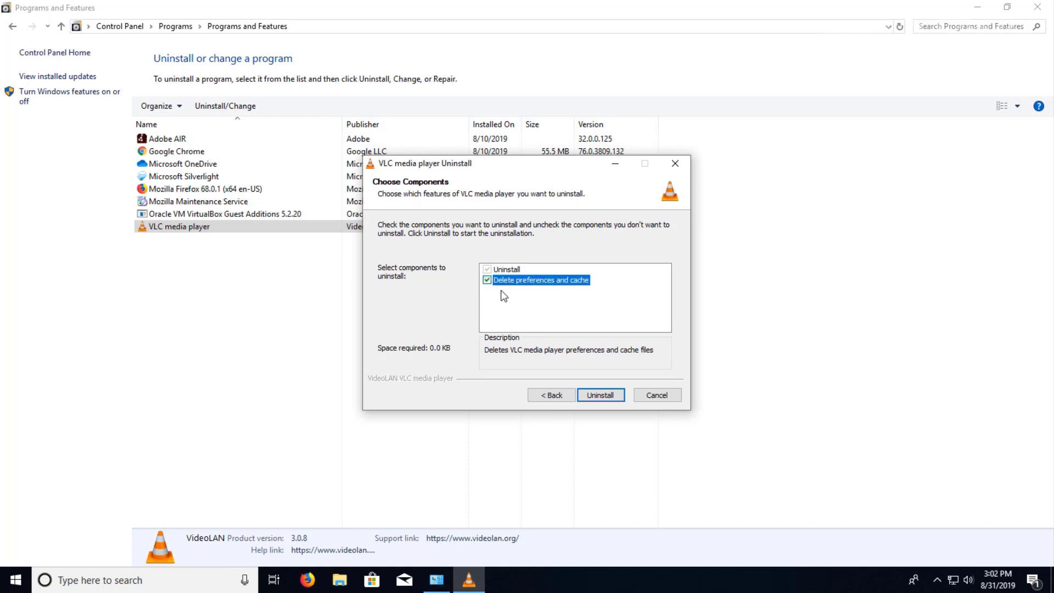
{"action": "left_click", "coordinate": [591, 399]}
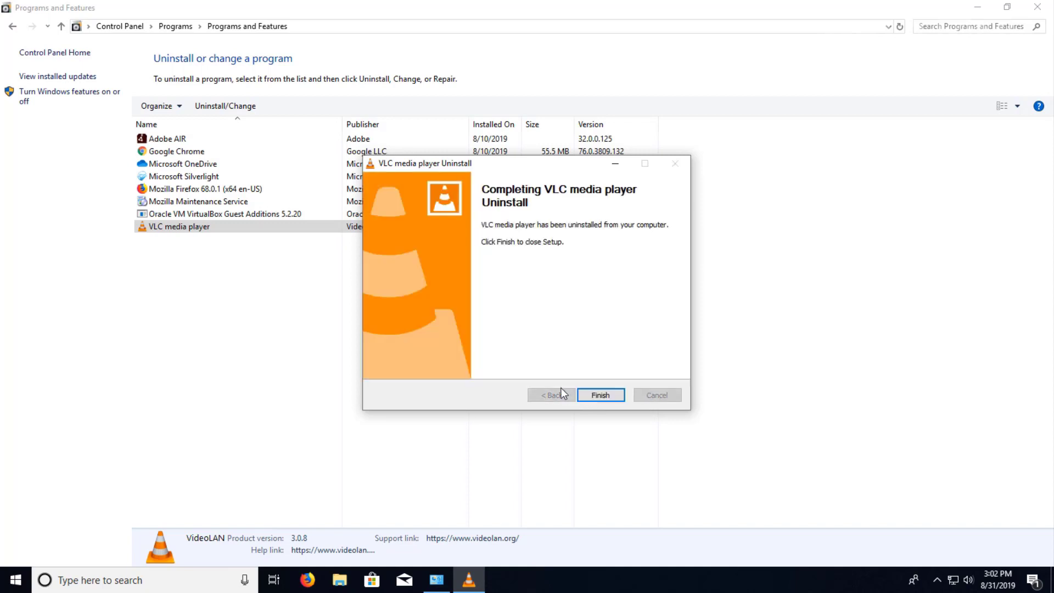
{"action": "left_click", "coordinate": [596, 396]}
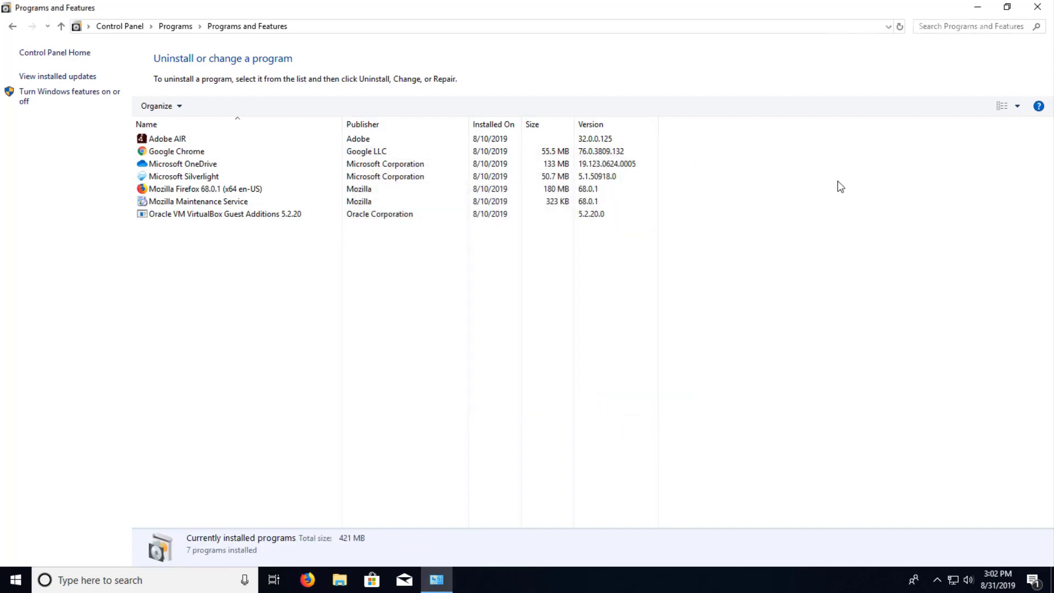
Step: Close the Programs and Features window to show the desktop
{"action": "left_click", "coordinate": [1038, 7]}
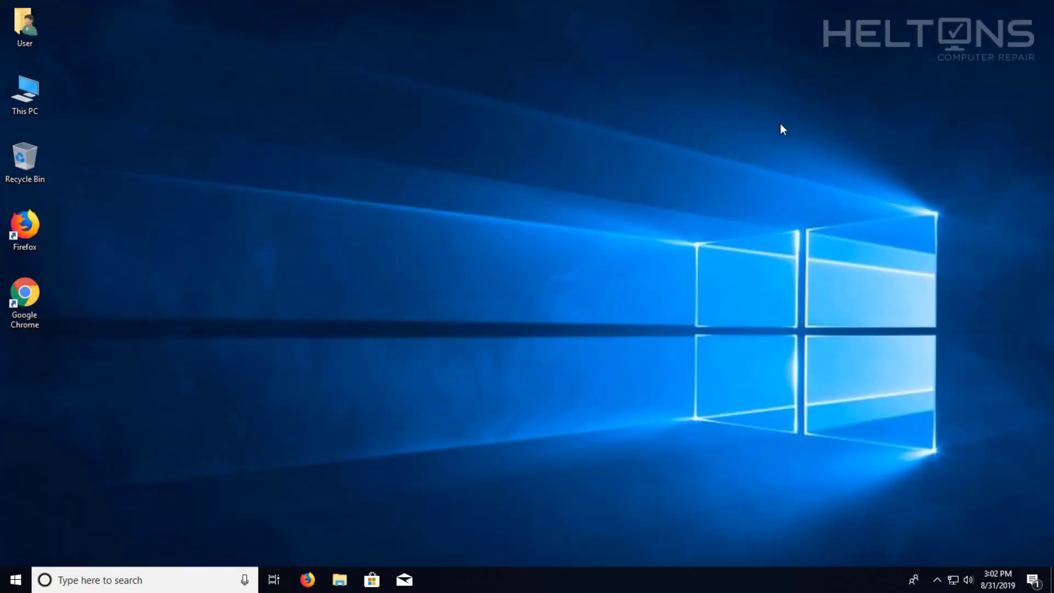